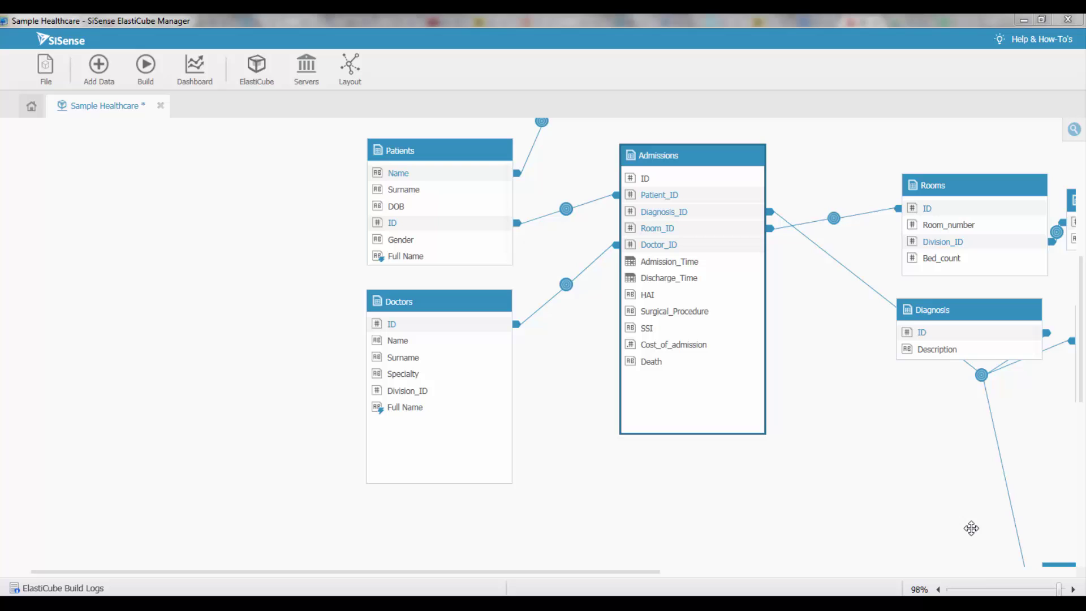
Add a new field to the Admissions table and set its type to Date-Time.
left_click(666, 147)
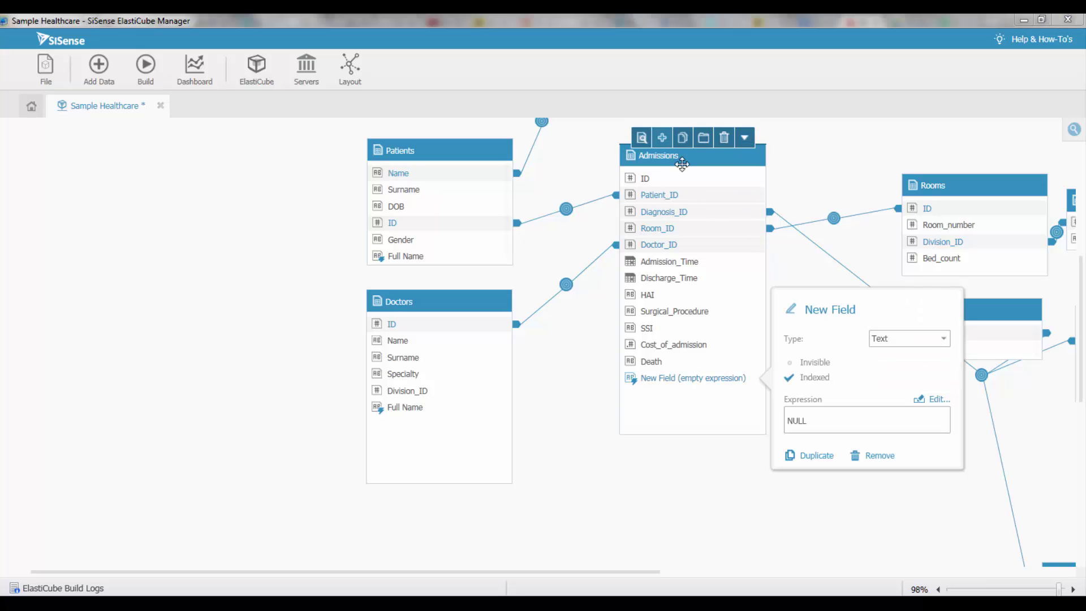
left_click(928, 339)
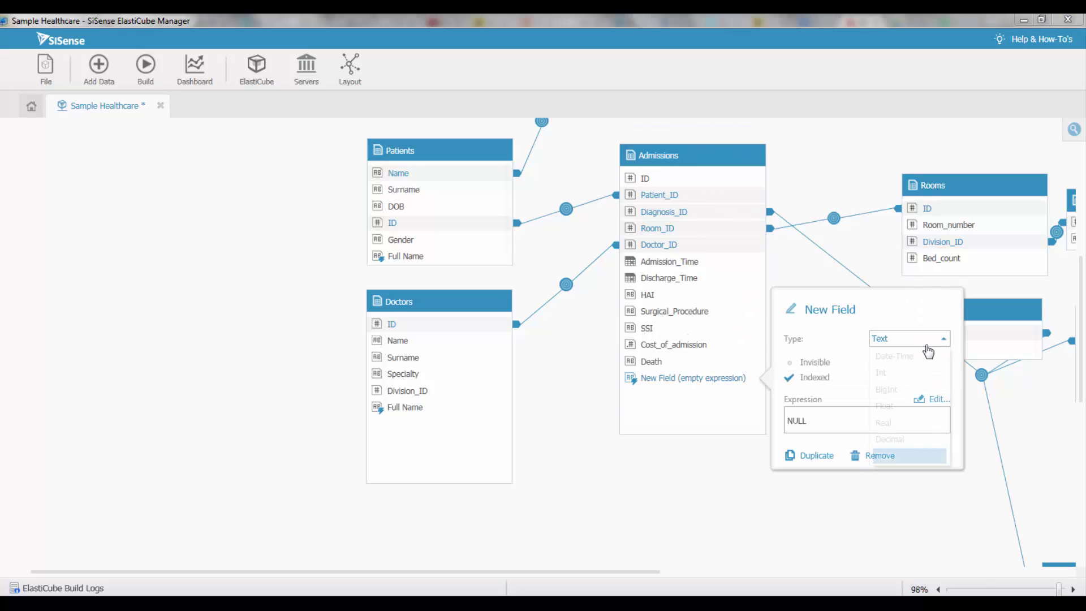
left_click(918, 358)
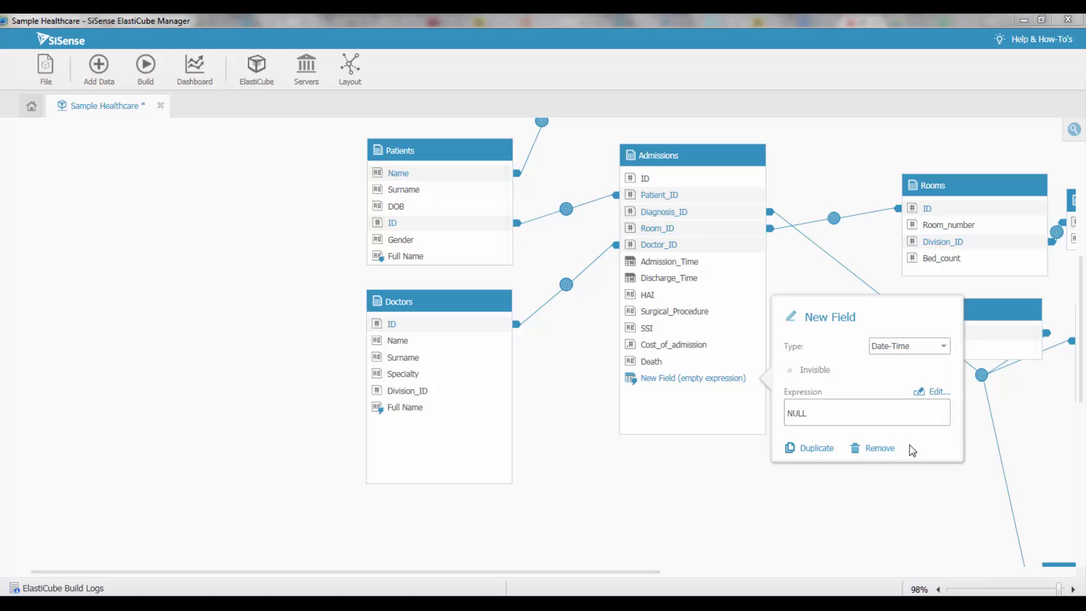
Open the new field's Column Expression Editor and browse the Date & Time functions and Admissions fields.
left_click(931, 392)
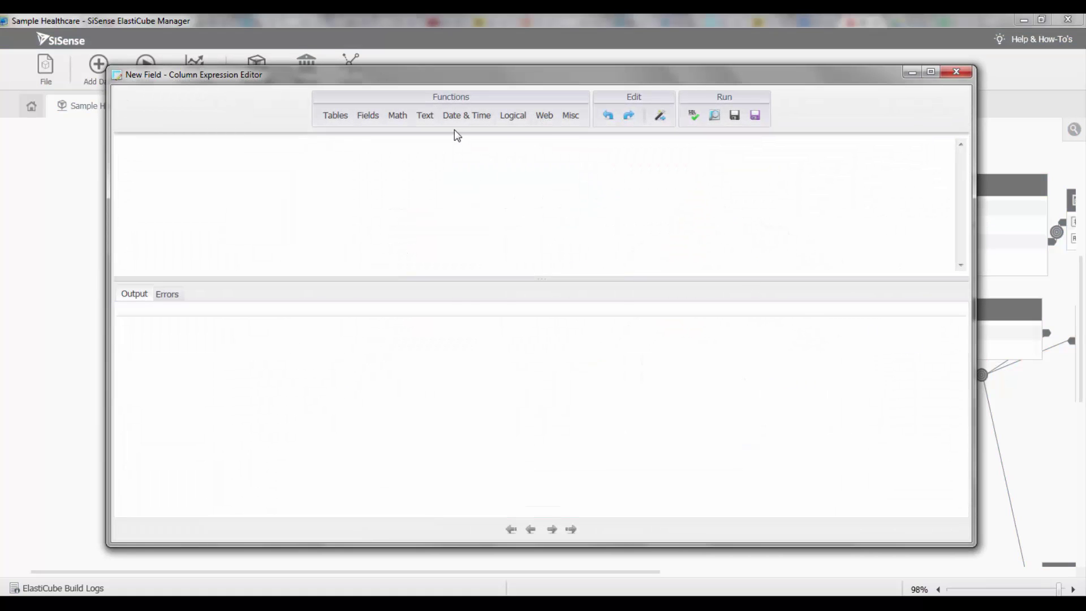
left_click(461, 116)
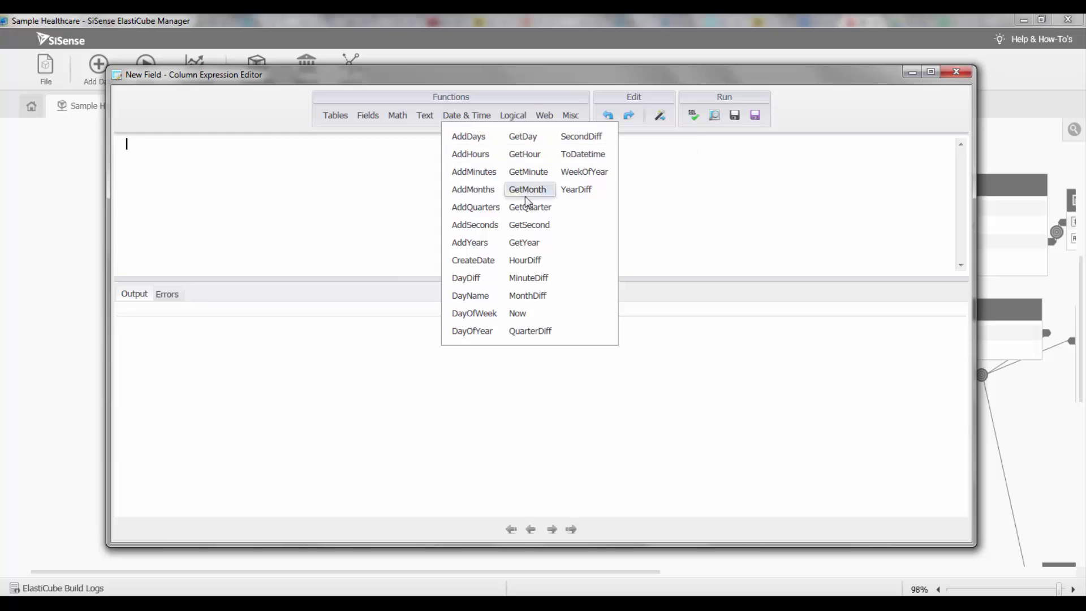
mouse_move(534, 195)
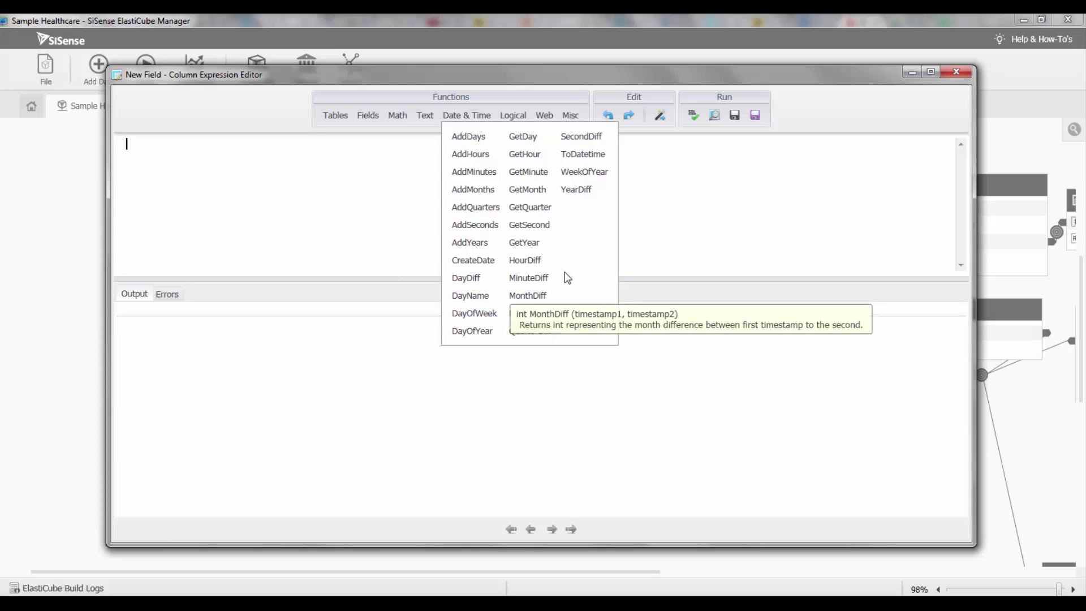
left_click(655, 203)
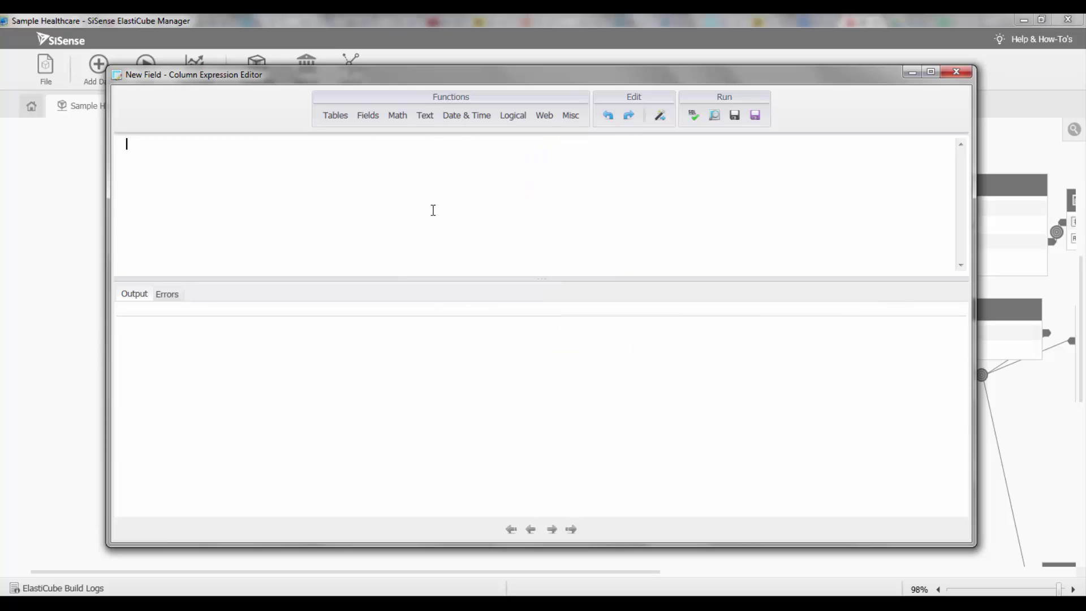
left_click(367, 121)
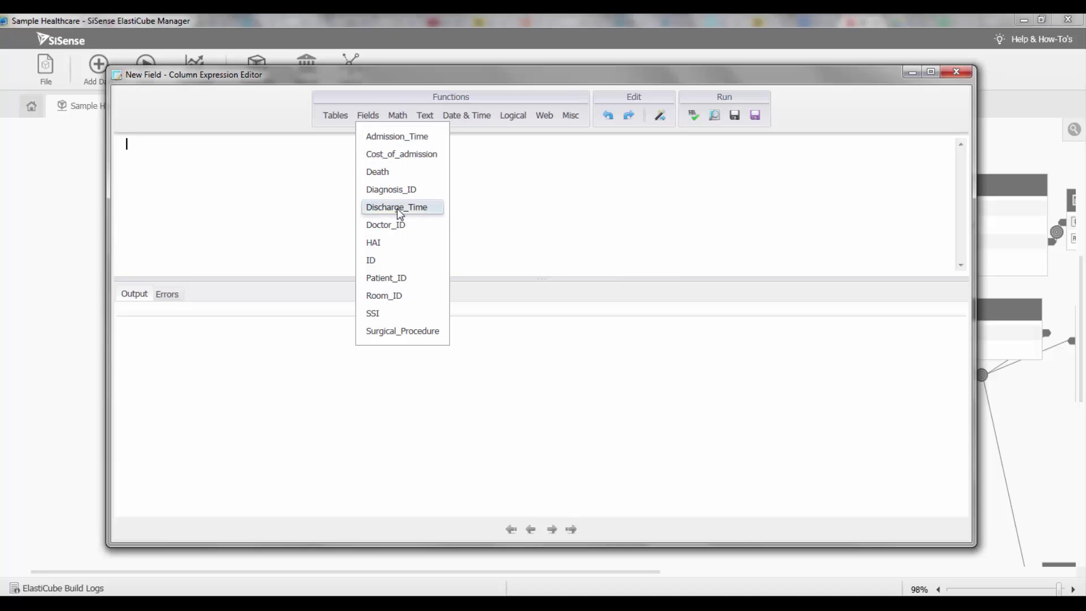
Set the expression to GetQuarter([Admission_Time]) and preview quarter values 1–4 across 5000 rows.
left_click(467, 124)
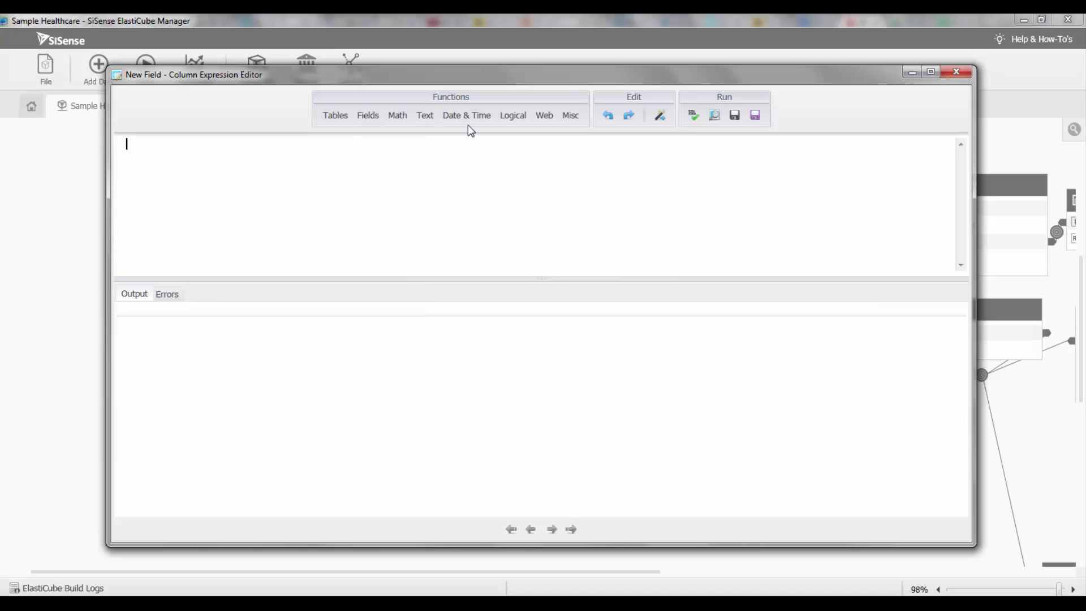
left_click(468, 121)
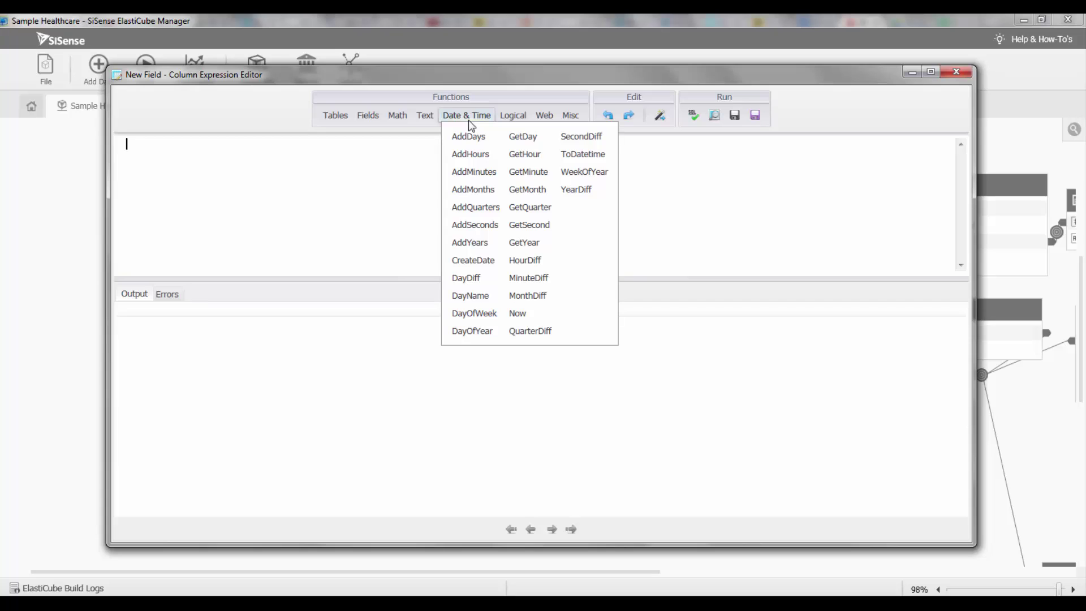
left_click(528, 207)
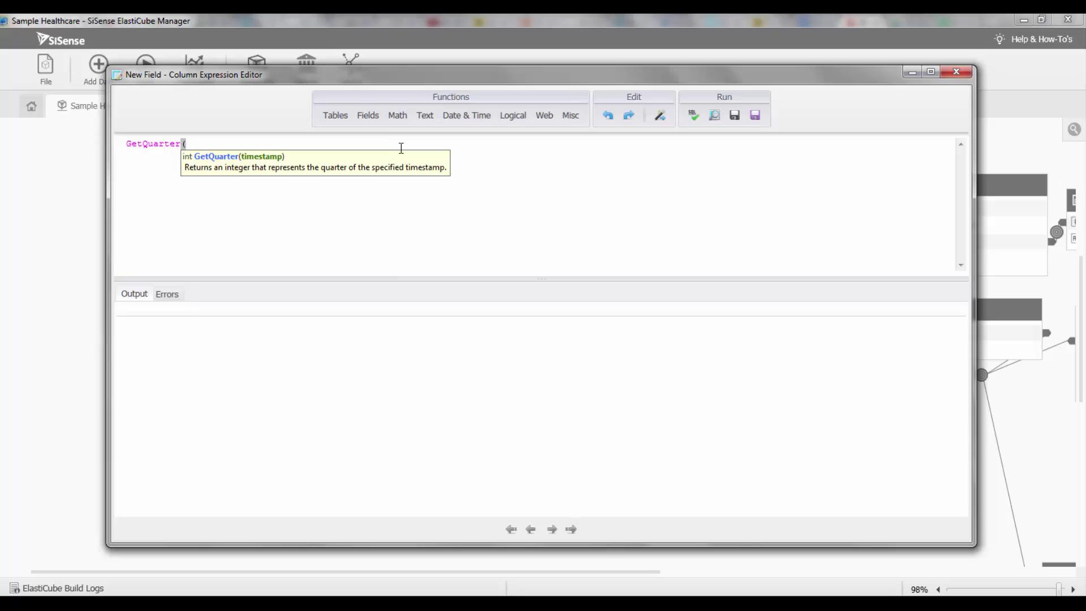
left_click(370, 115)
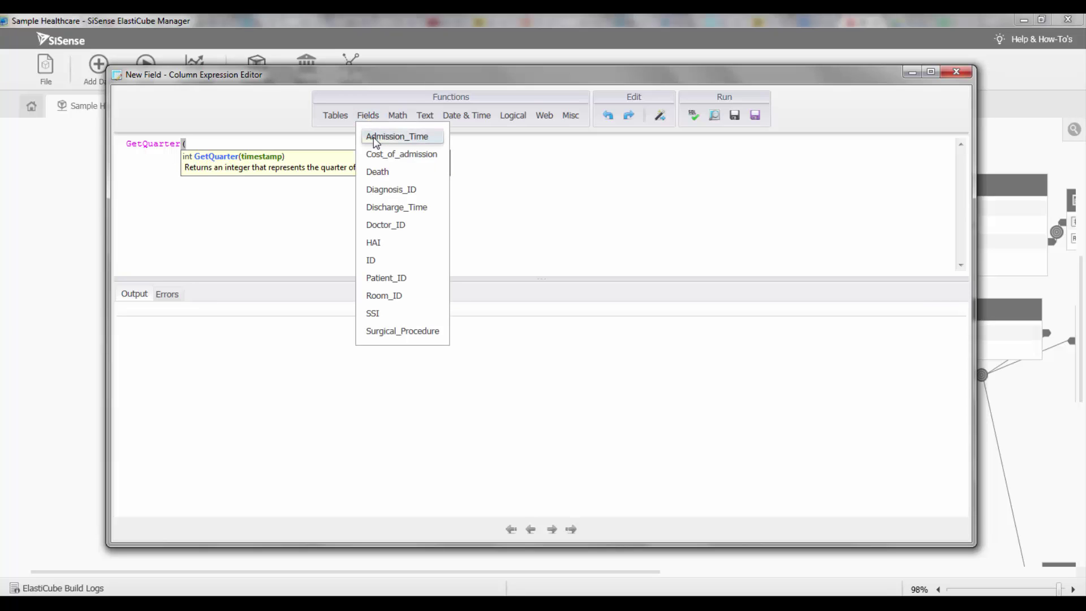
left_click(375, 137)
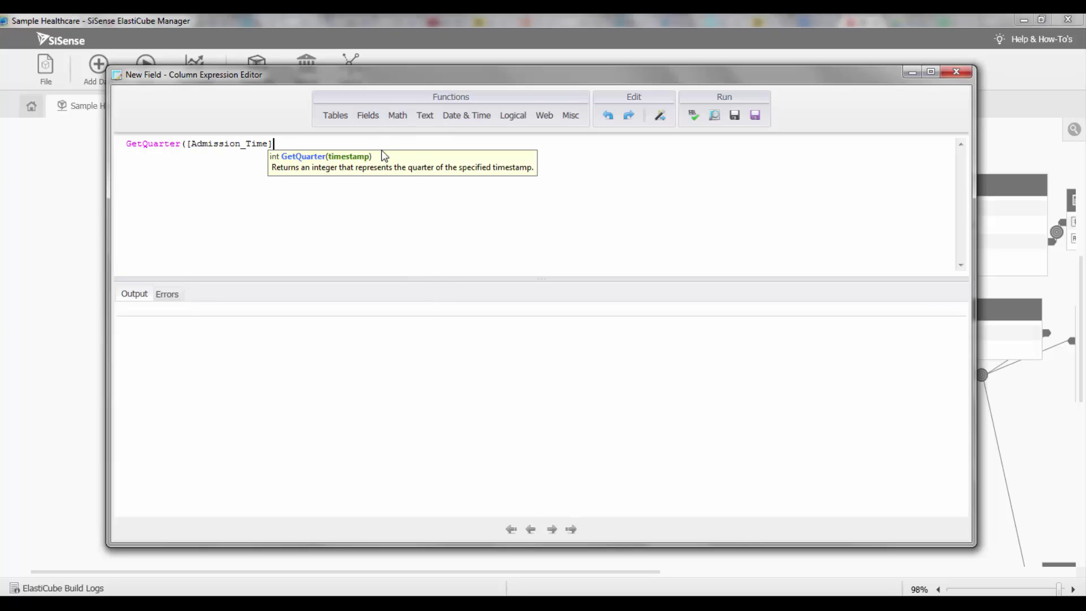
type(")")
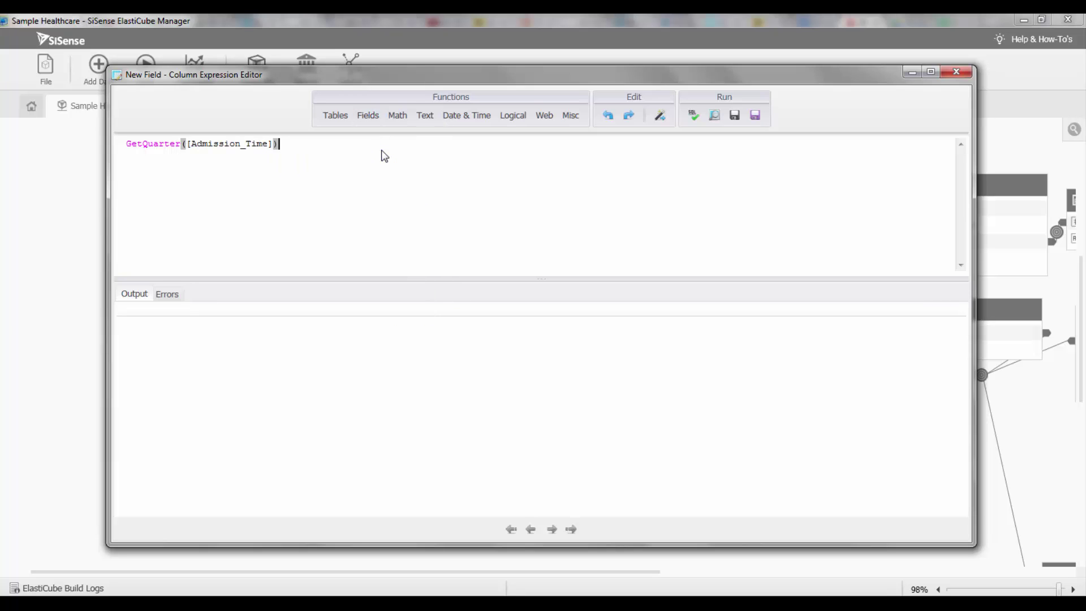
left_click(714, 114)
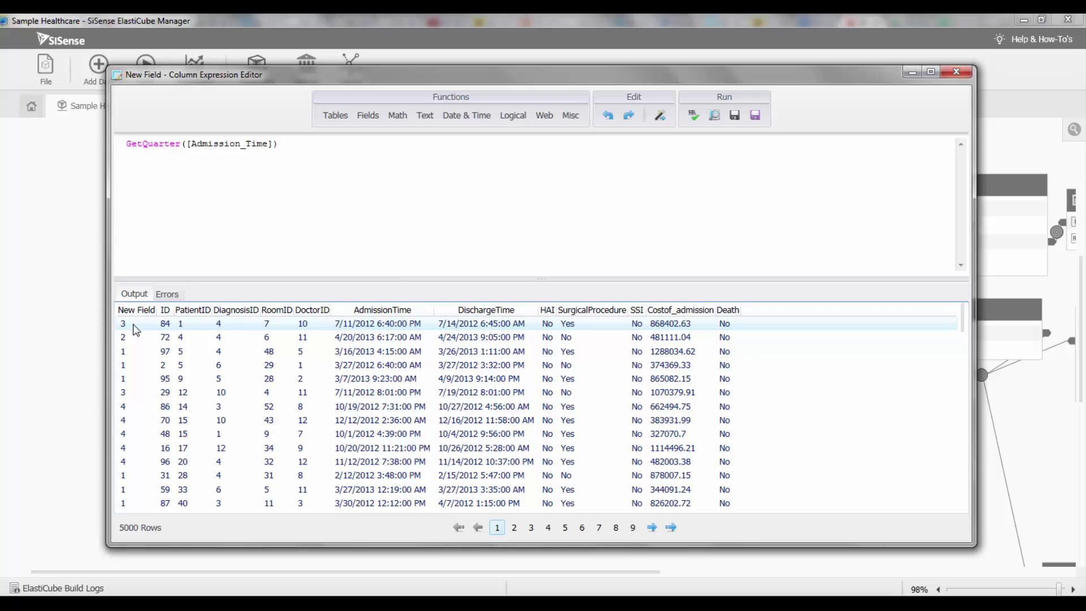
left_click(357, 342)
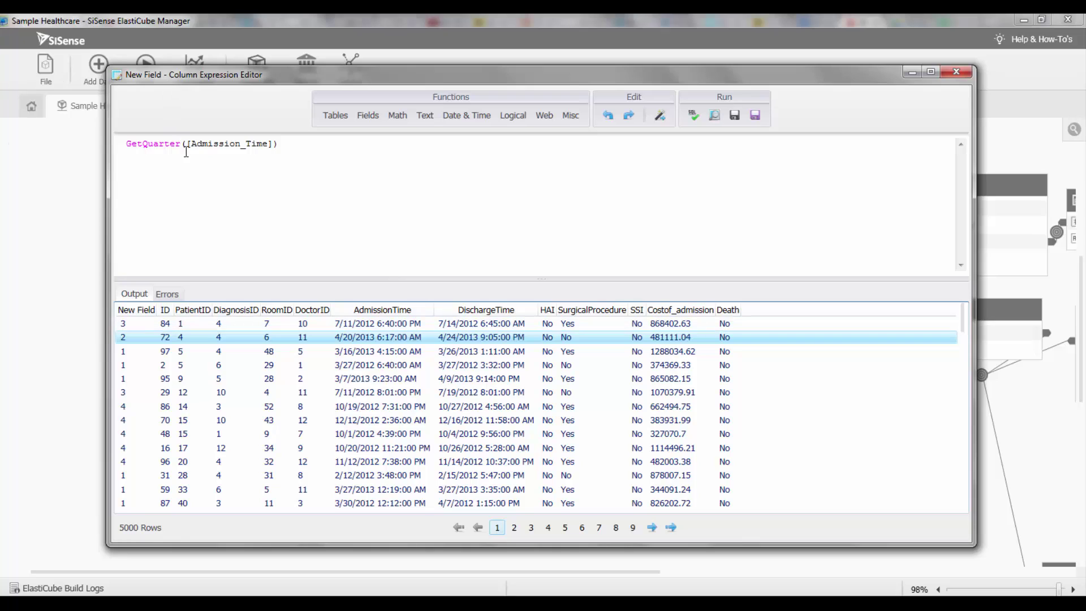
Replace the expression with AddYears([Admission_Time],1) and preview the dates one year later.
key("ctrl+a")
key("Delete")
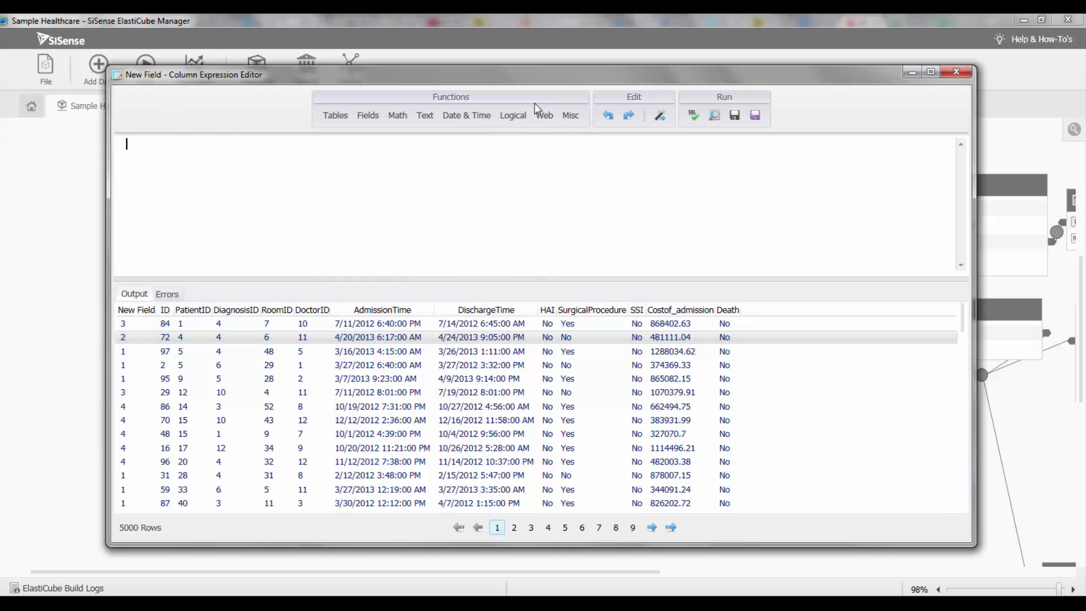
left_click(481, 116)
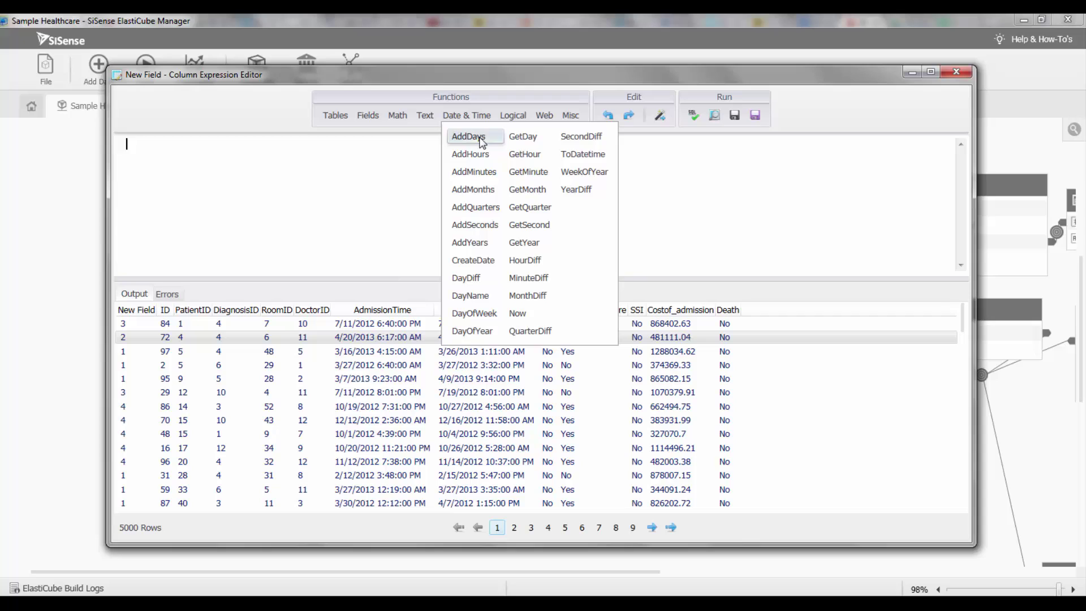
left_click(470, 243)
left_click(368, 116)
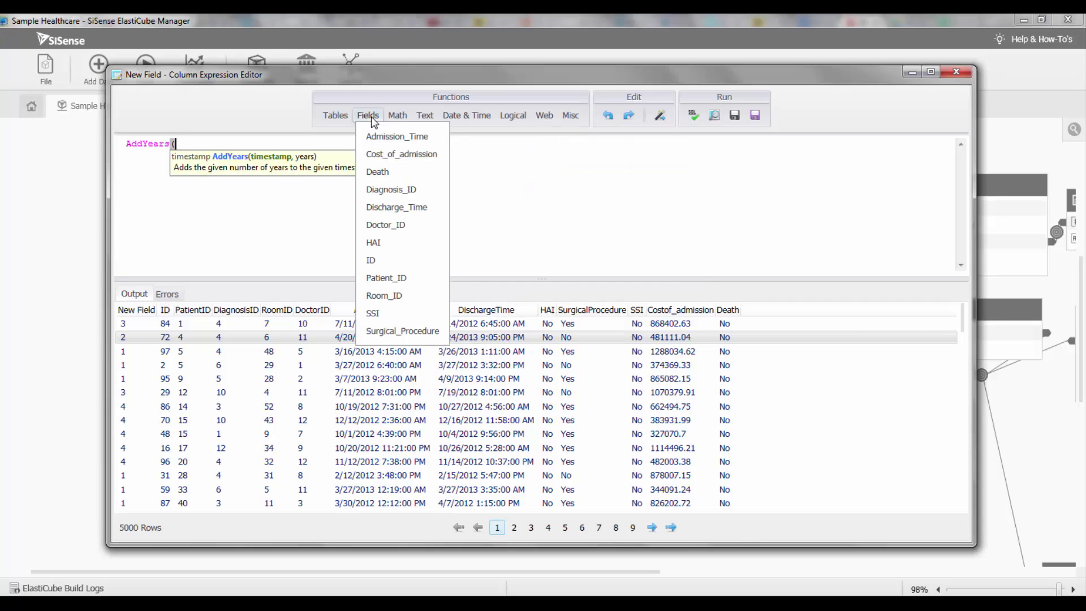
left_click(396, 137)
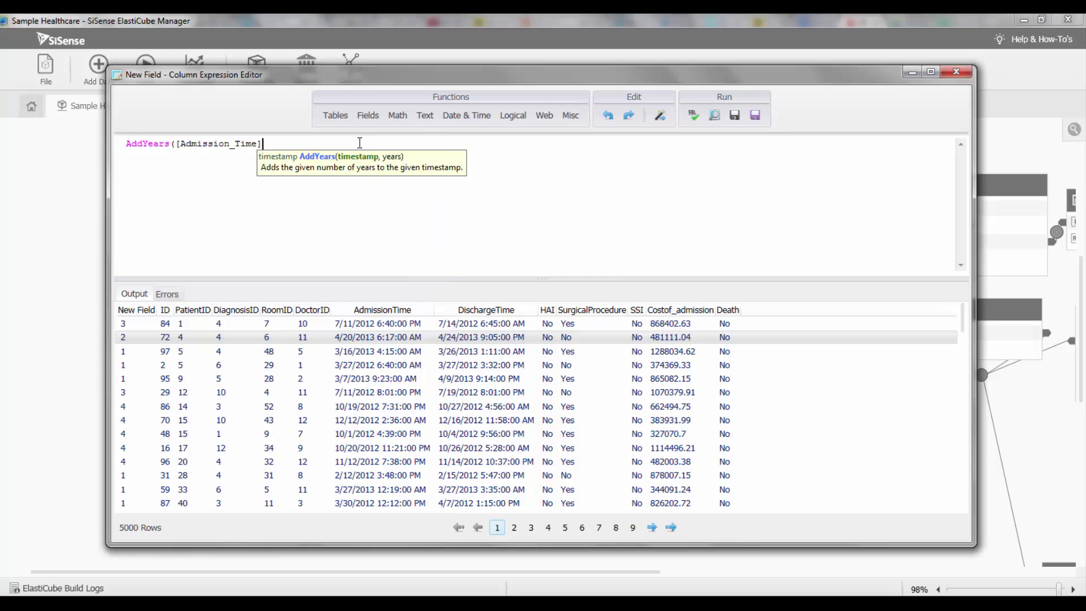
type(",")
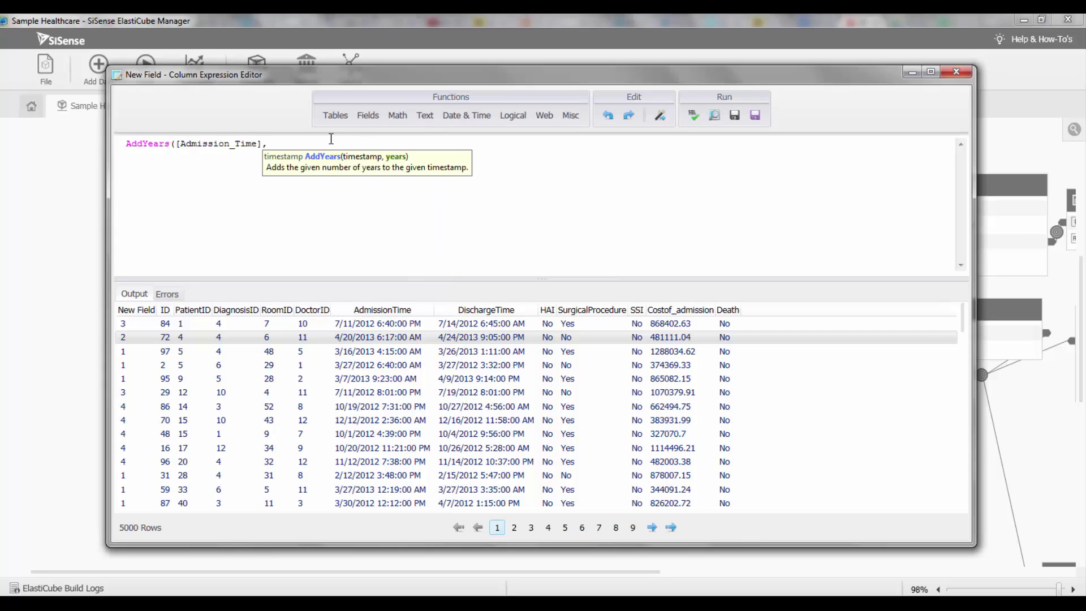
type("1)")
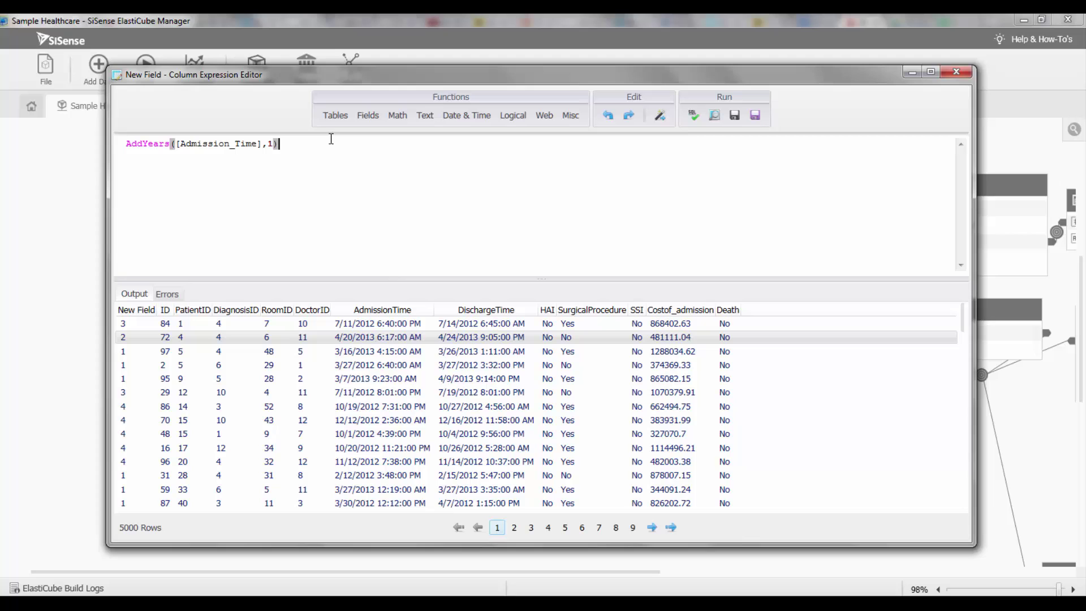
left_click(714, 116)
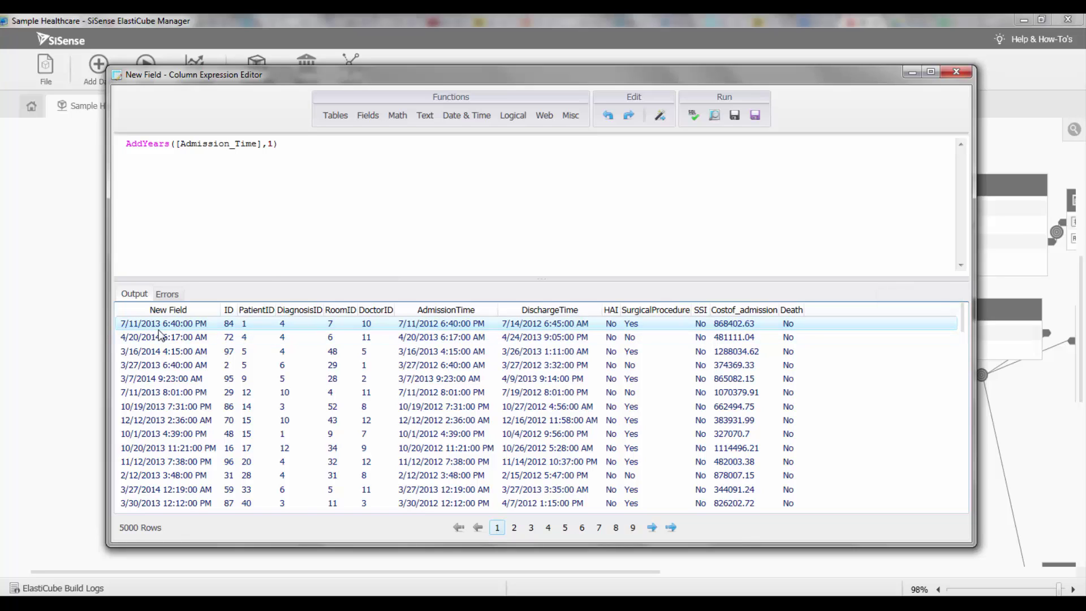
Change the years value to -1 and preview admission dates shifted one year earlier.
left_click(269, 147)
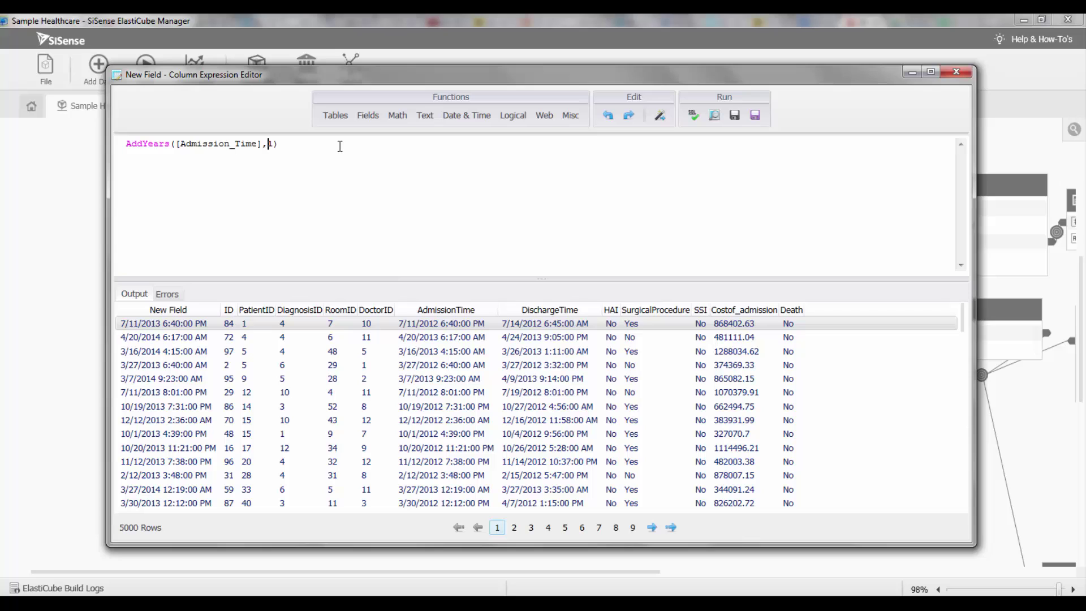
type("-")
left_click(714, 117)
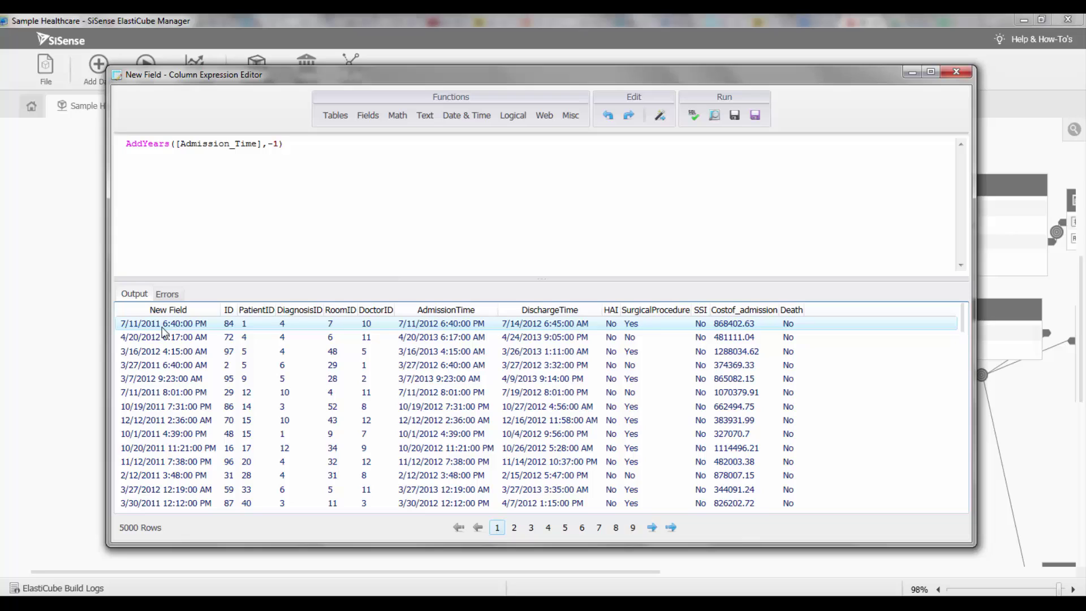
left_click(471, 117)
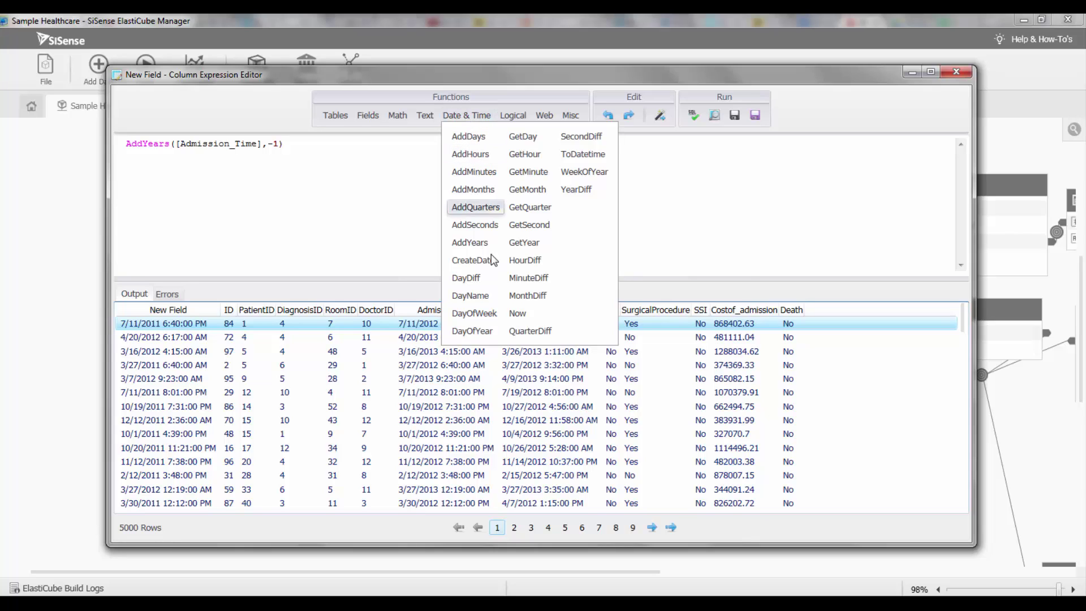
Clear the previous AddYears expression from the editor.
left_click(466, 278)
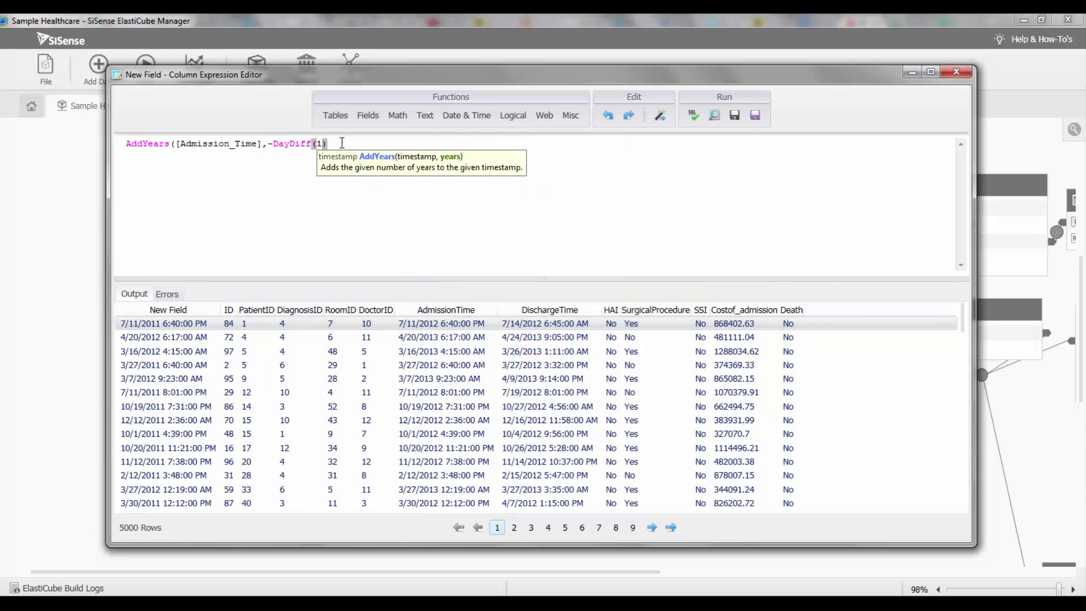
key("shift+Home")
left_click(488, 115)
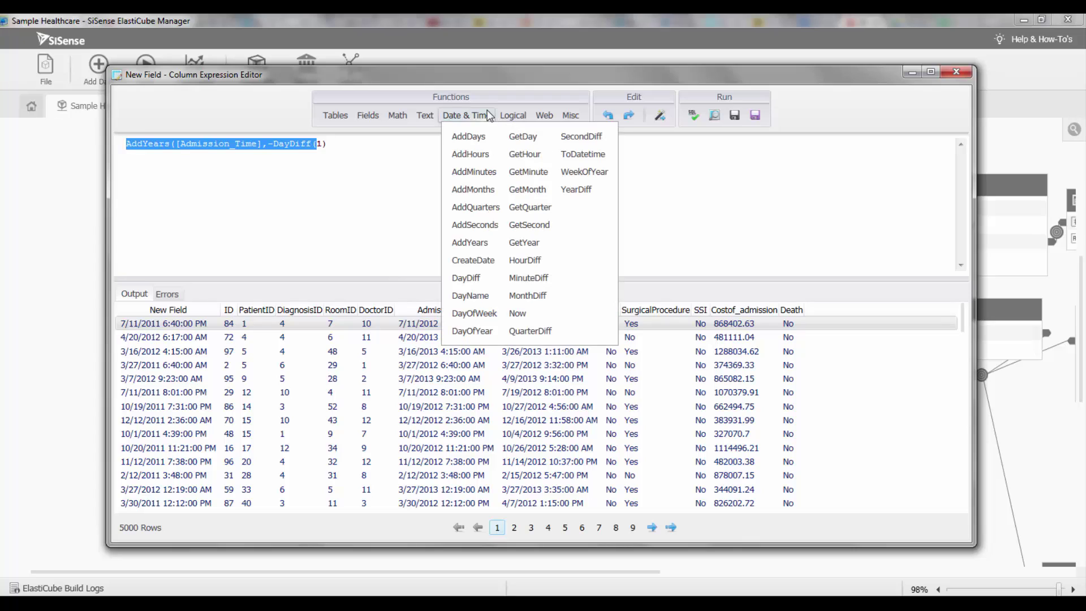
left_click(361, 148)
key("shift+Home")
key("Delete")
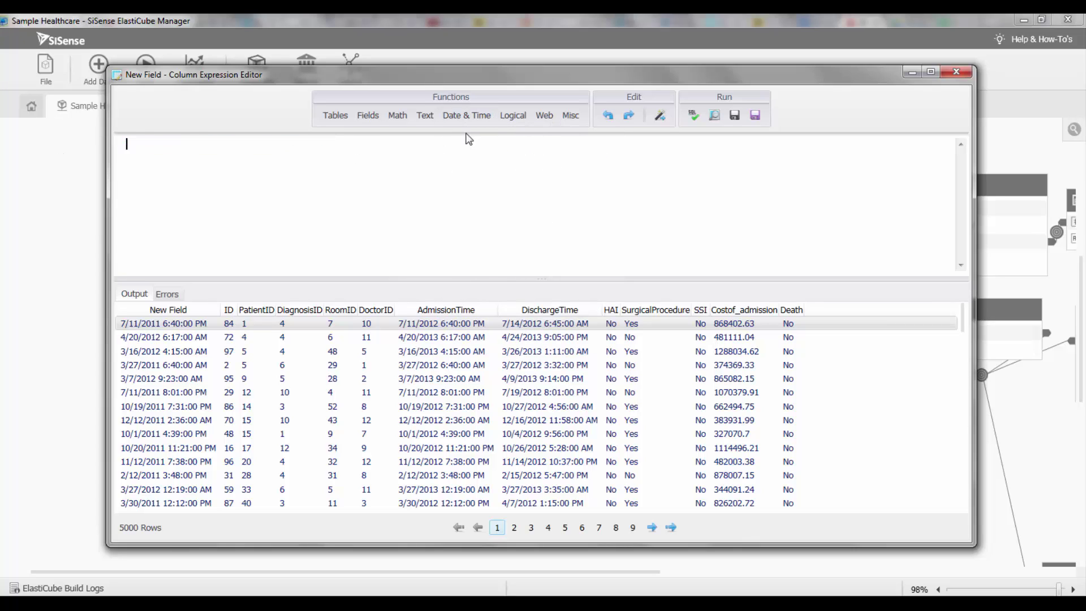
Build the expression DayDiff([Discharge_Time],[Admission_Time]).
left_click(467, 115)
left_click(467, 277)
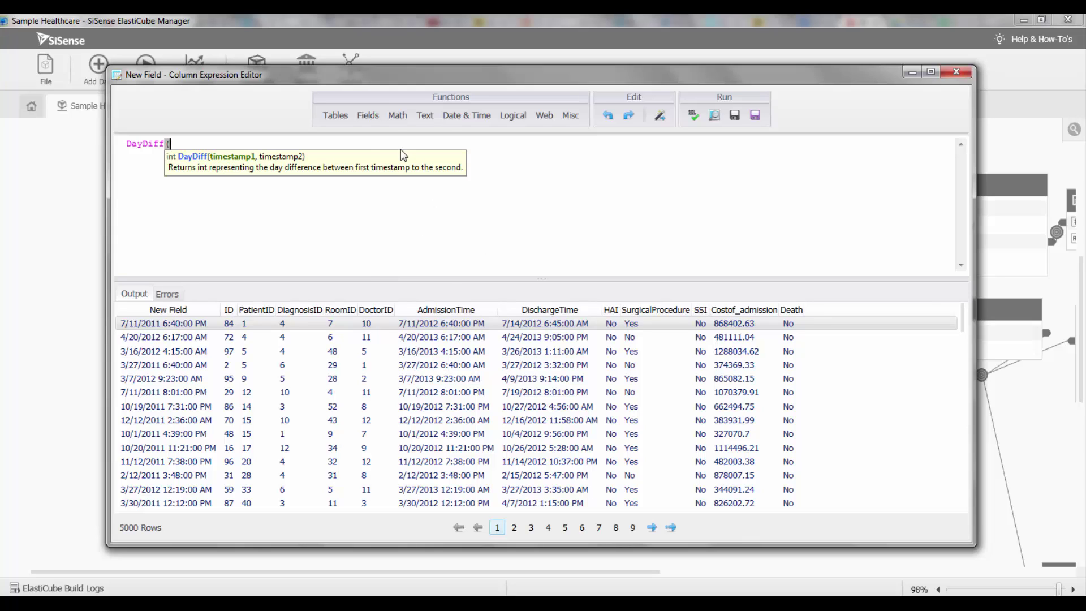
left_click(369, 116)
left_click(382, 207)
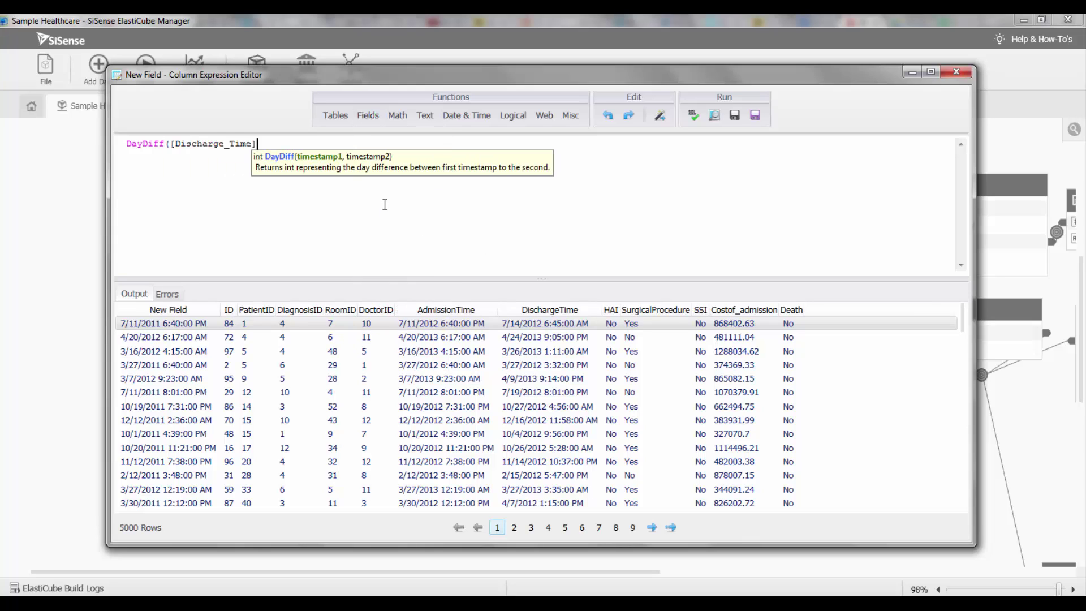
type(",")
left_click(367, 115)
left_click(377, 138)
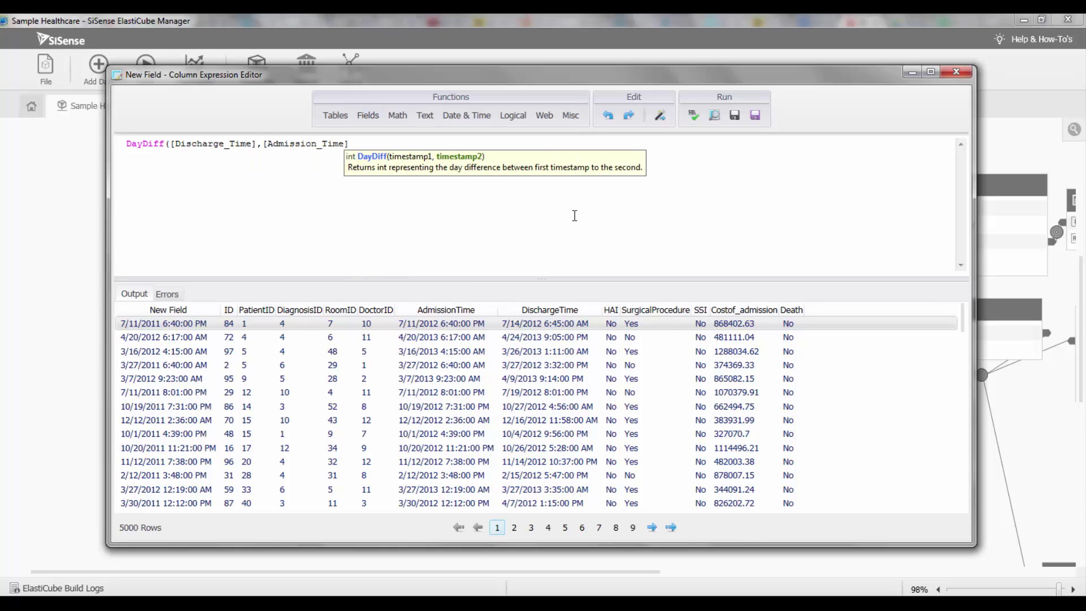
type(")")
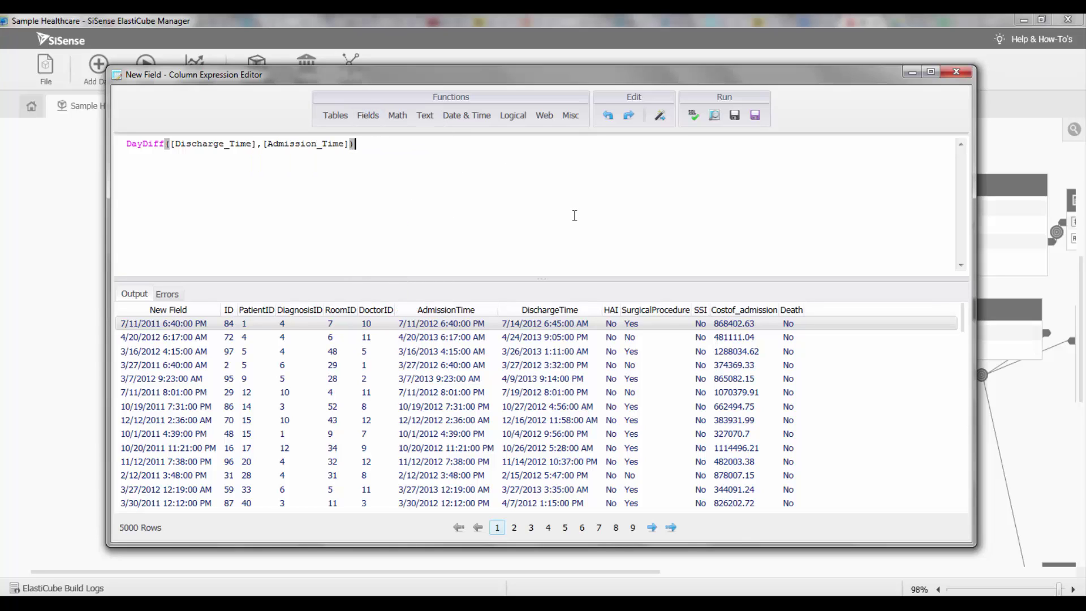
Preview the results and point out day counts such as 3, 4, 10 and 33.
left_click(733, 116)
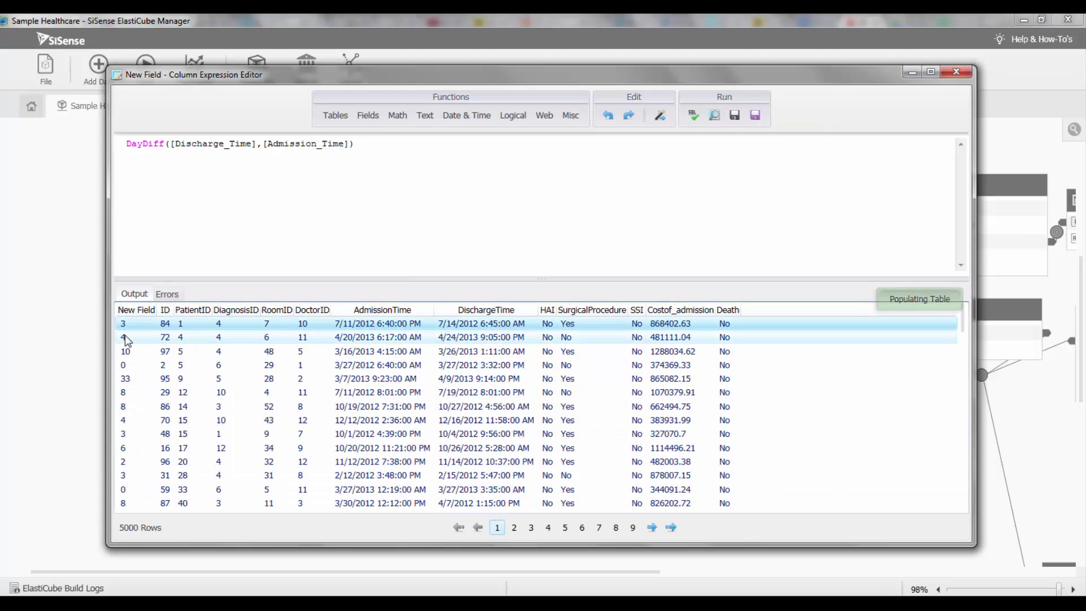
left_click(129, 351)
left_click(131, 376)
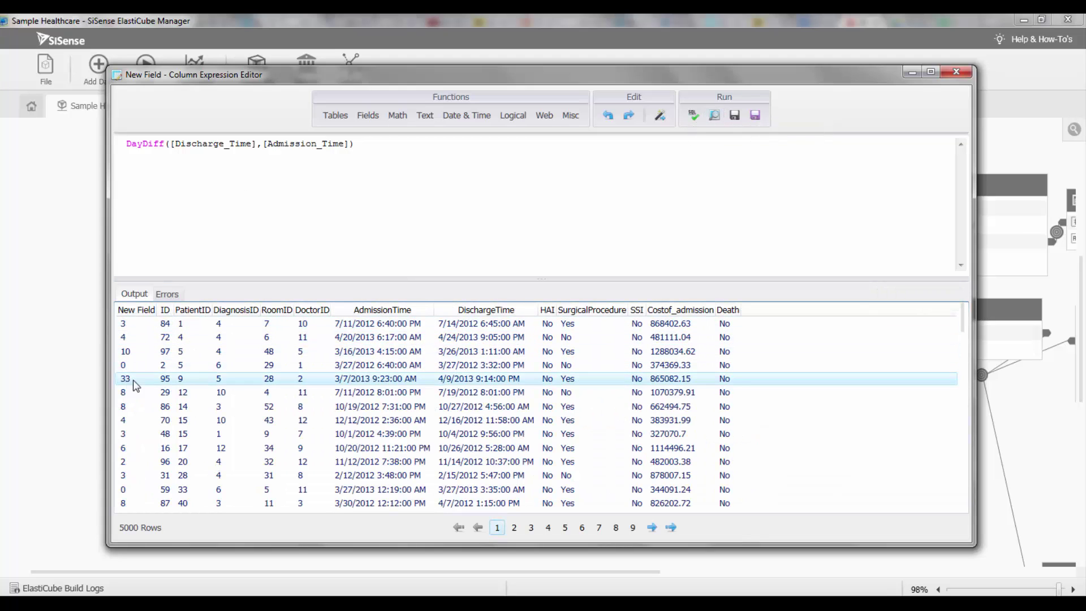
left_click(131, 434)
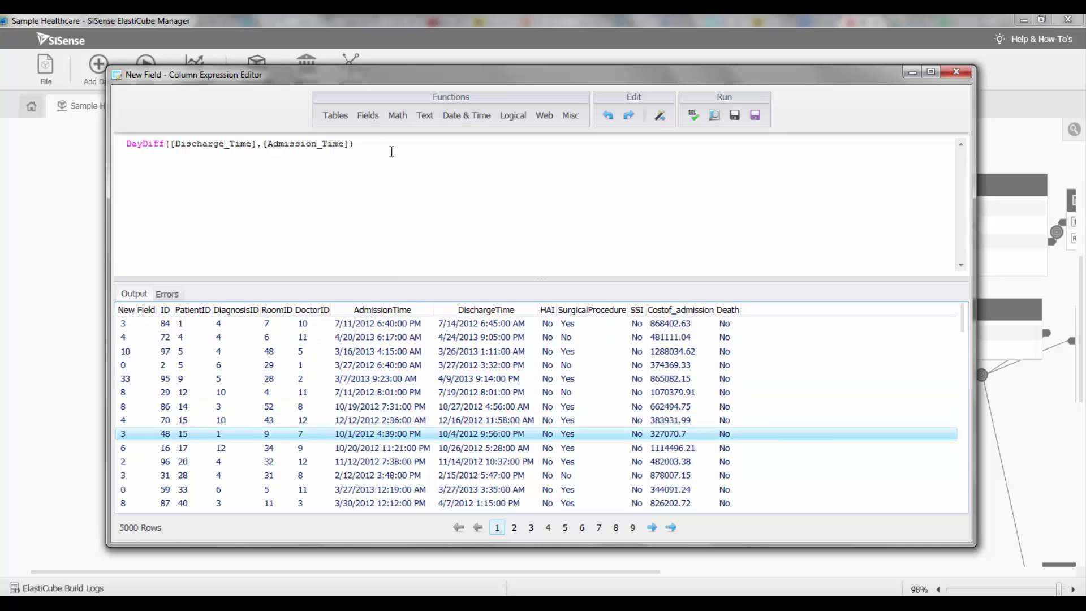
Replace the DayDiff expression with CreateDate(2014,12,12) and preview 12/12/2014 on every row.
left_click(484, 117)
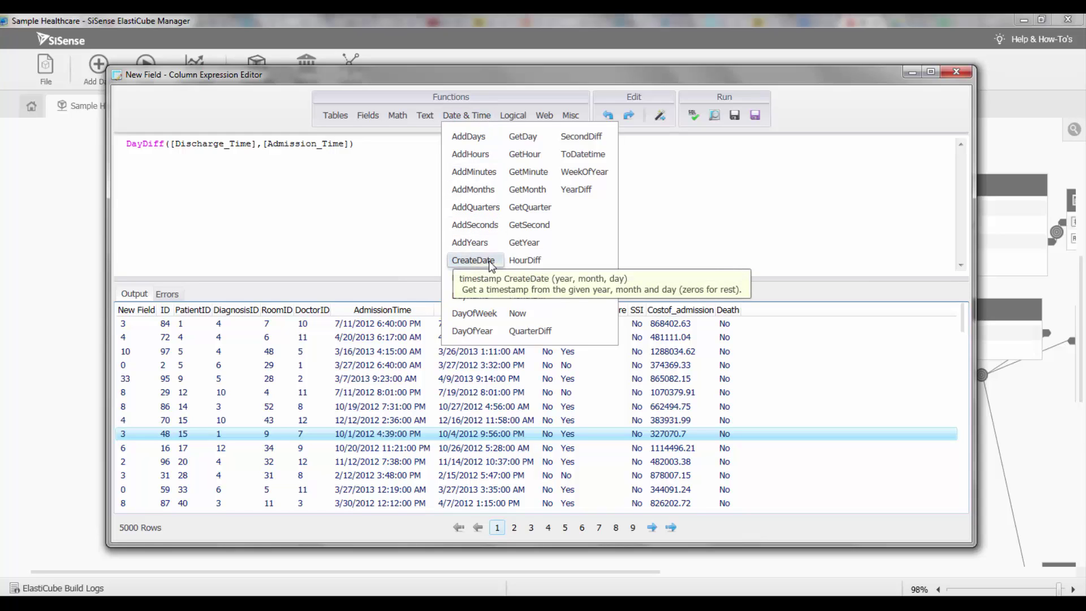
left_click(330, 158)
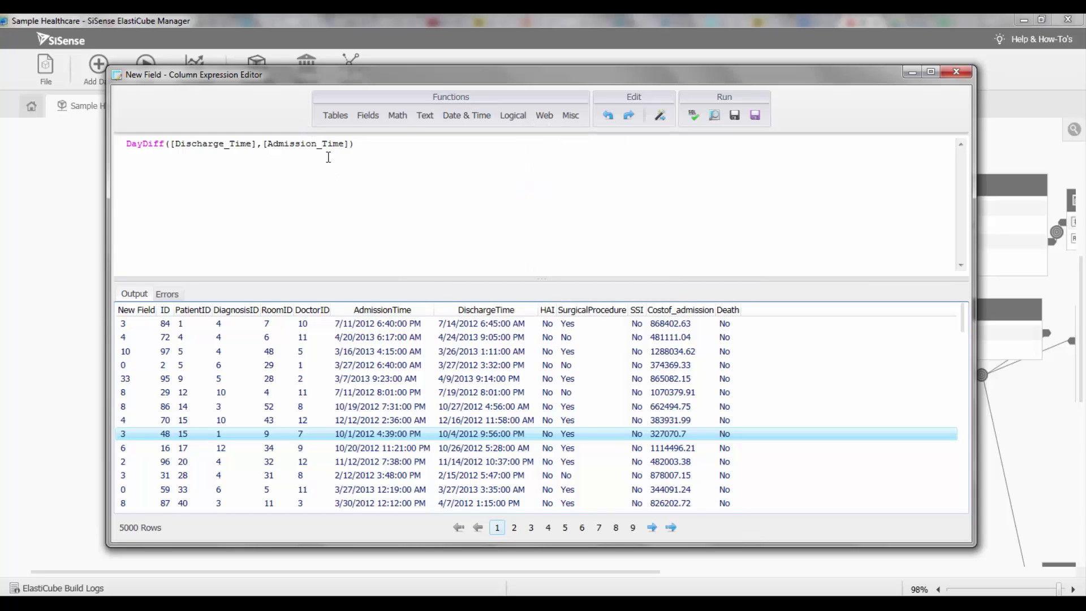
left_click_drag(375, 146, 120, 158)
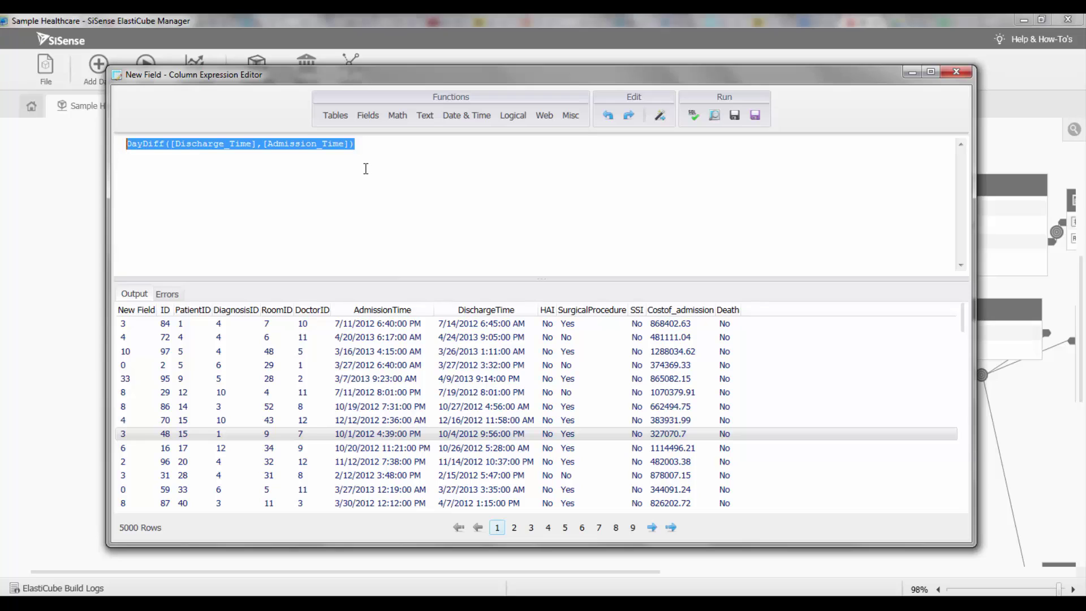
left_click(510, 116)
left_click(465, 116)
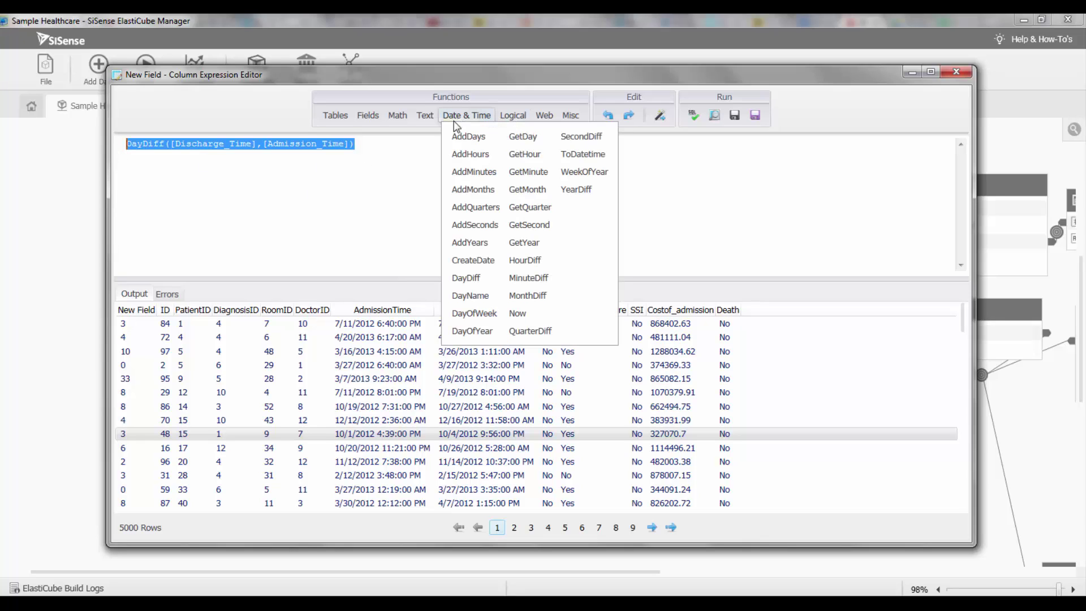
left_click(473, 261)
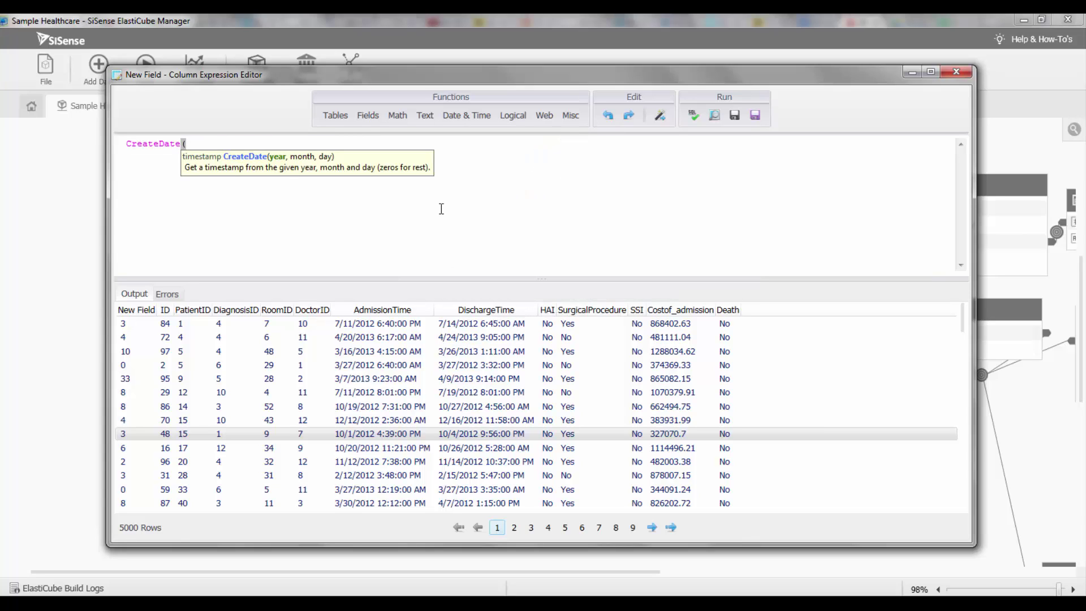
type("20")
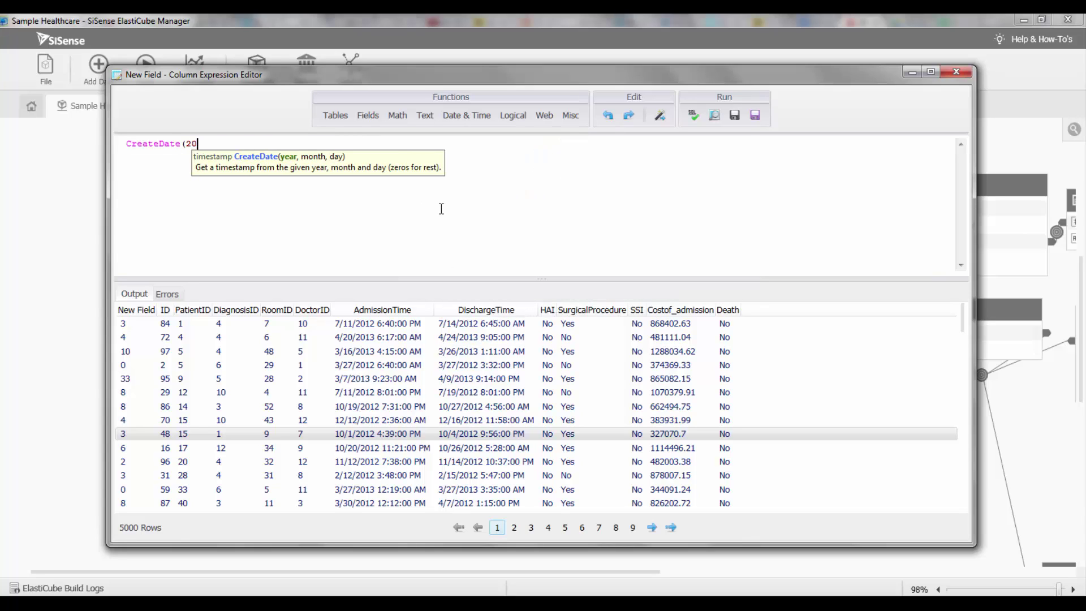
type("14,")
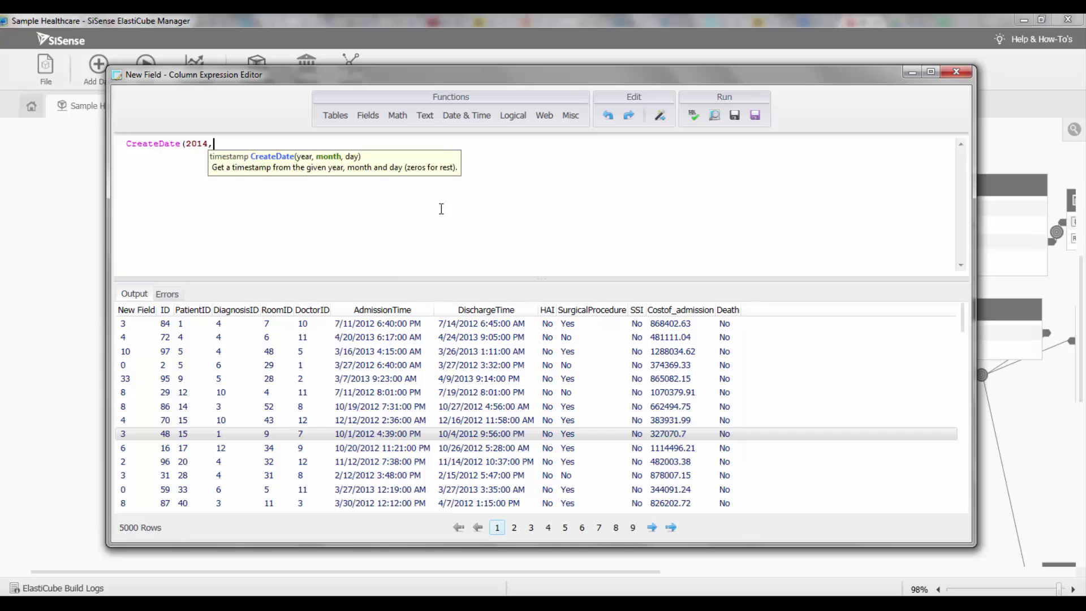
type("12,12)")
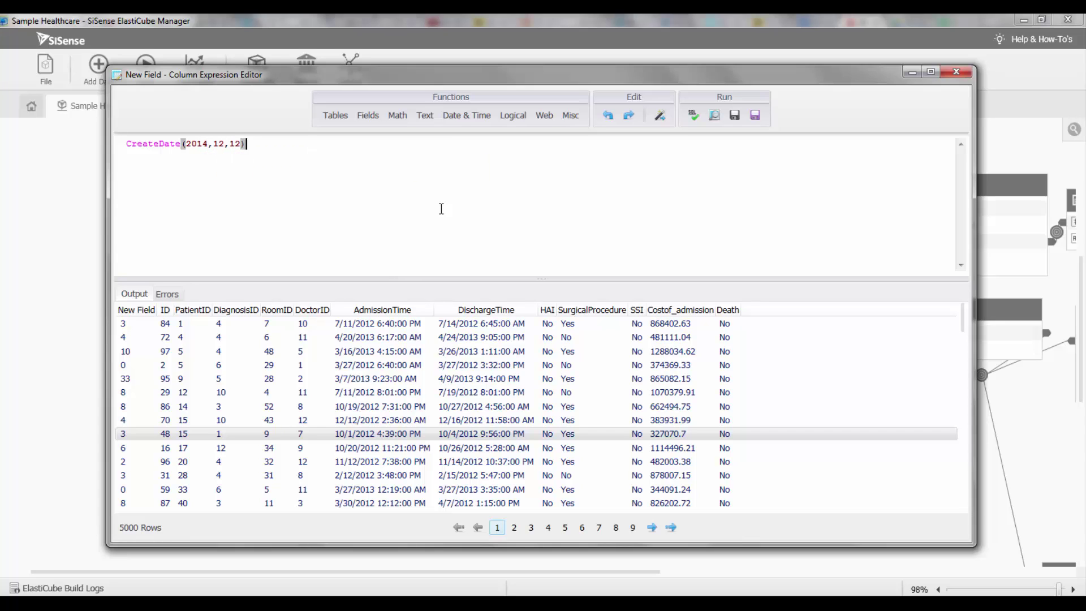
left_click(713, 115)
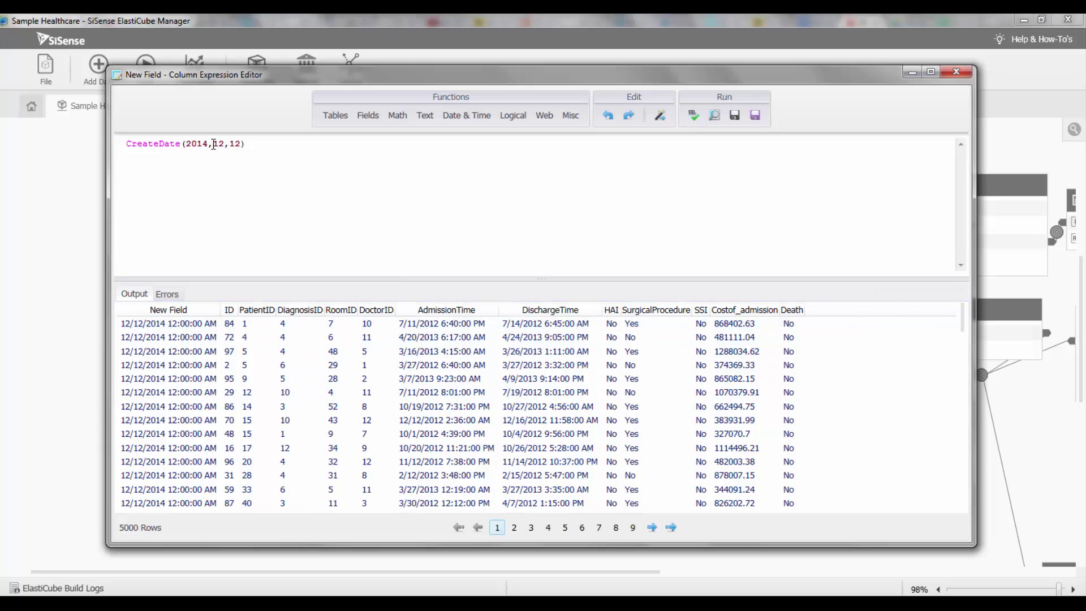
Replace 2014 with getyear([Admission_Time]), parse, and preview 12/12/2012 or 12/12/2013 per row.
left_click_drag(209, 145, 187, 145)
type("getyear()")
left_click(370, 115)
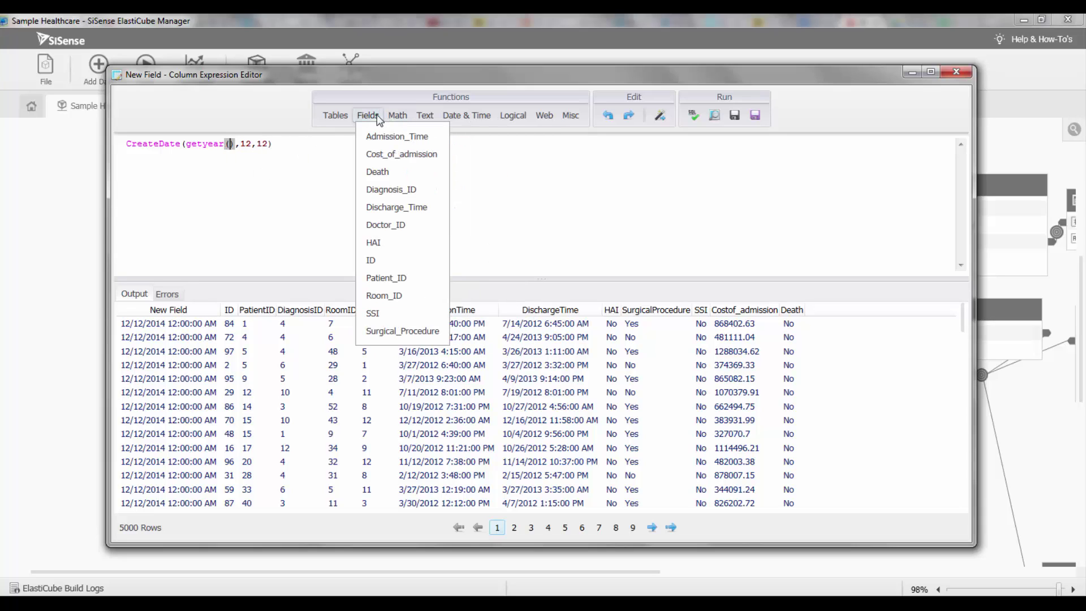
left_click(396, 136)
left_click(692, 121)
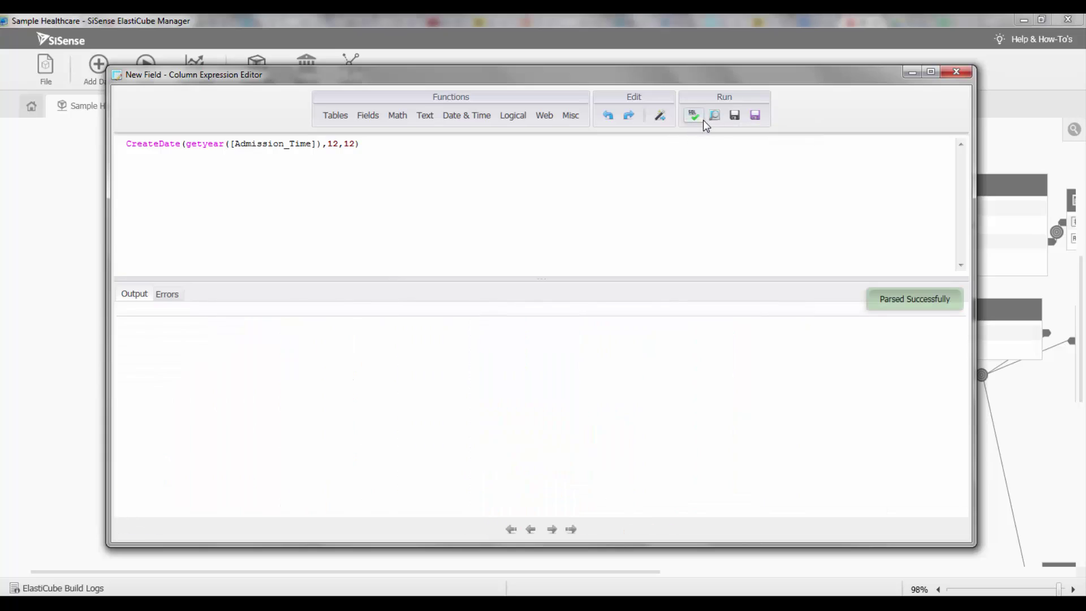
left_click(714, 115)
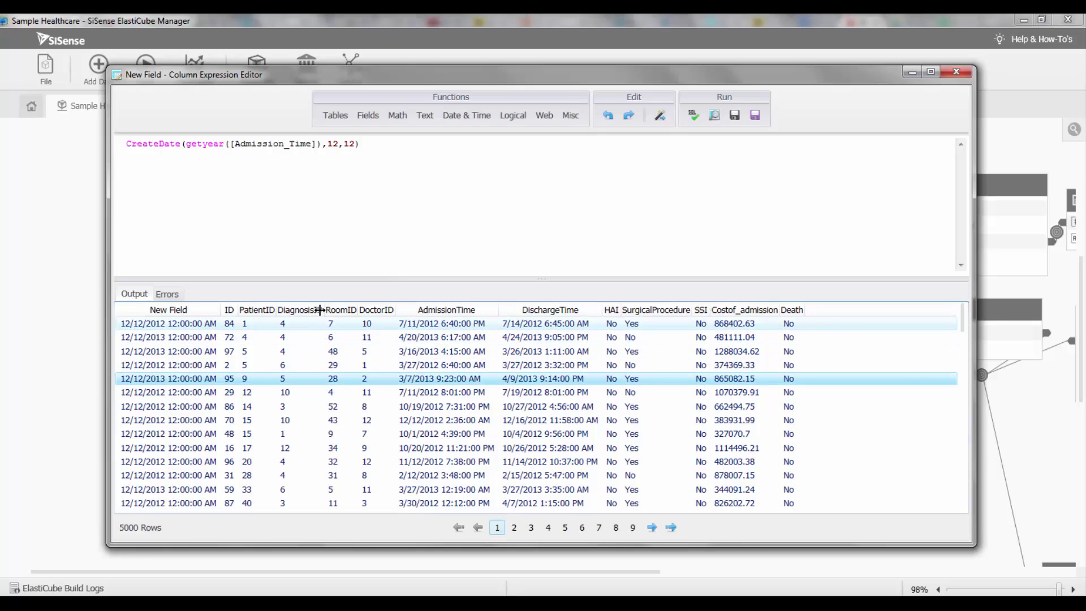
left_click(438, 219)
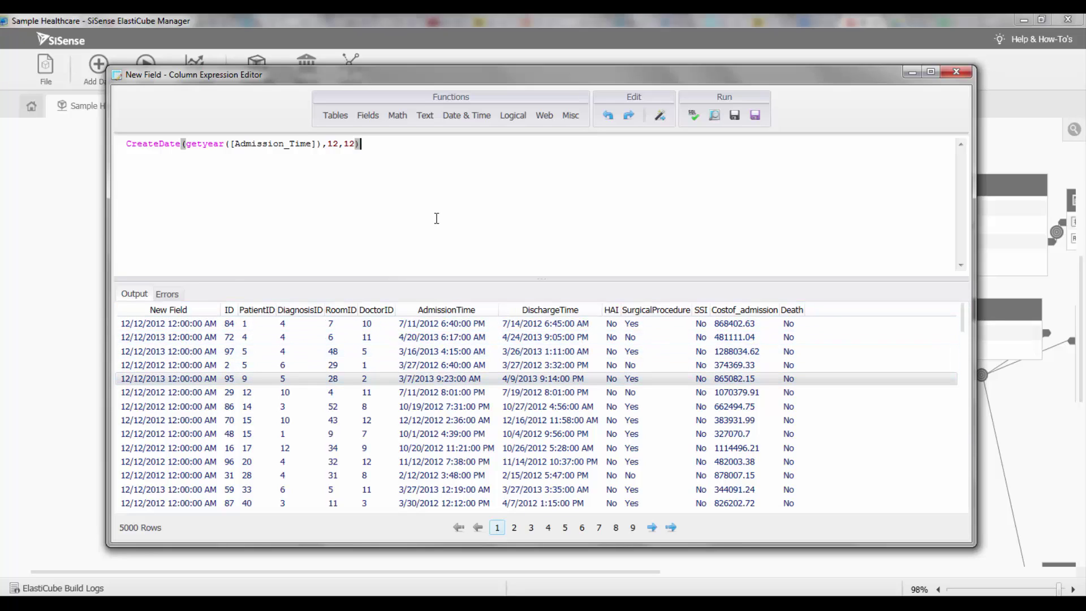